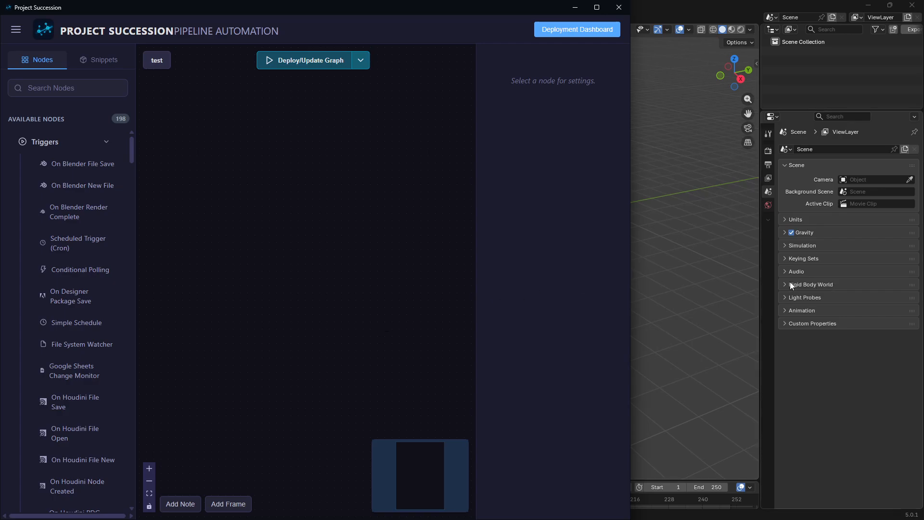
# Switch to Blender and create a new General file.
pyautogui.click(722, 287)
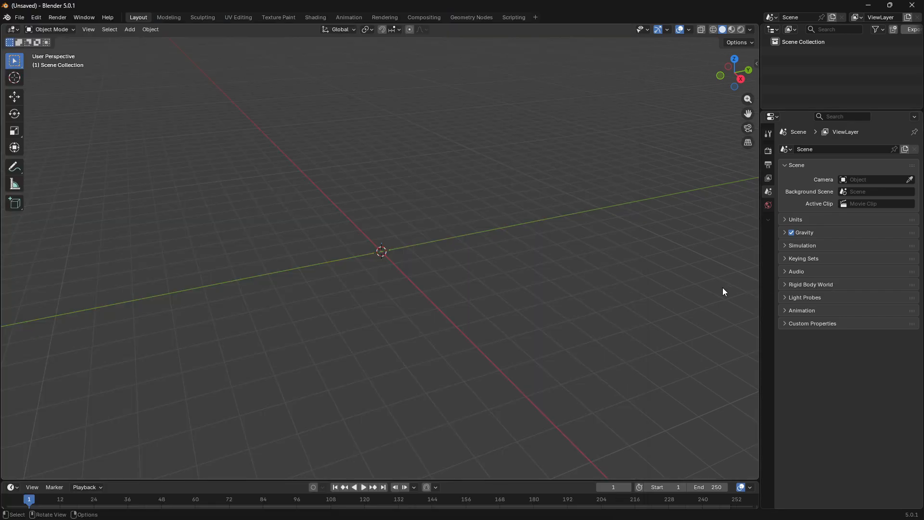
pyautogui.hotkey('ctrl', 'n')
pyautogui.click(503, 237)
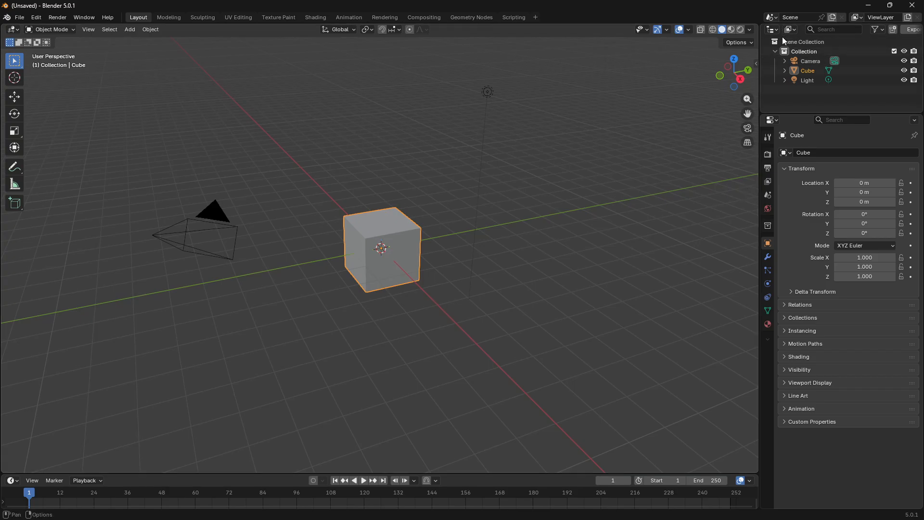
# Delete the default collection together with its camera, cube and light.
pyautogui.click(819, 51)
pyautogui.keyDown('shift'); pyautogui.click(810, 82); pyautogui.keyUp('shift')
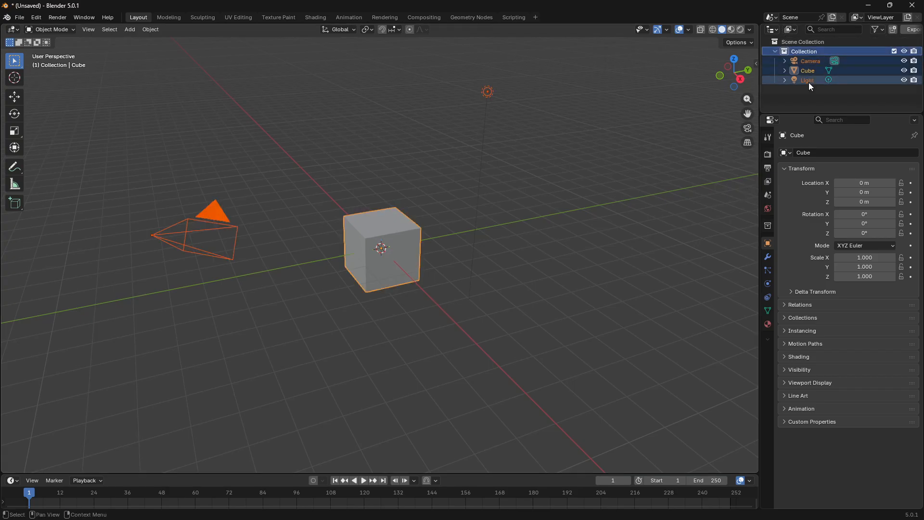
pyautogui.press('Delete')
# Create a fresh General file without saving the emptied scene.
pyautogui.hotkey('ctrl', 'n')
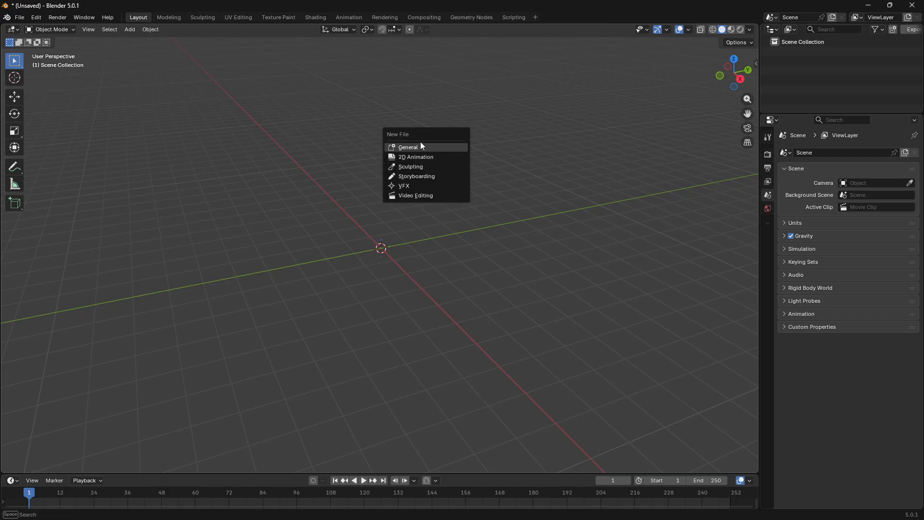
pyautogui.click(420, 142)
pyautogui.click(459, 284)
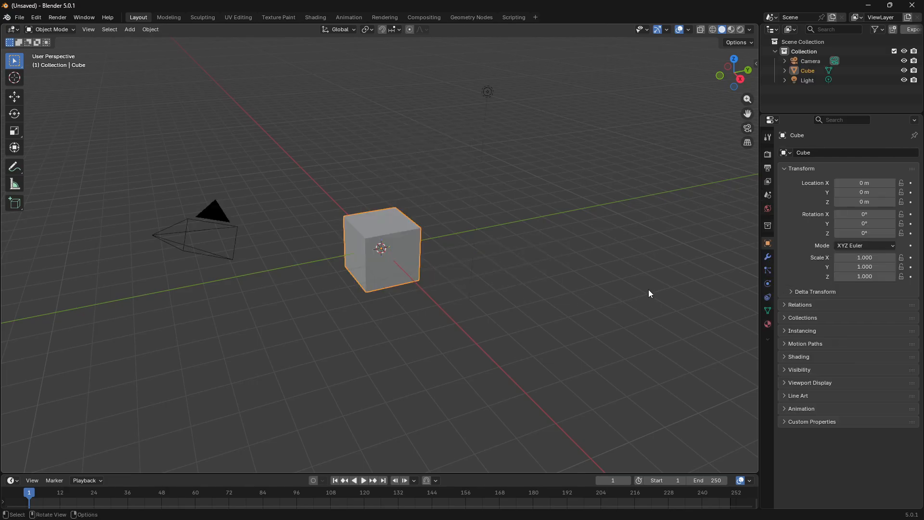
pyautogui.click(642, 289)
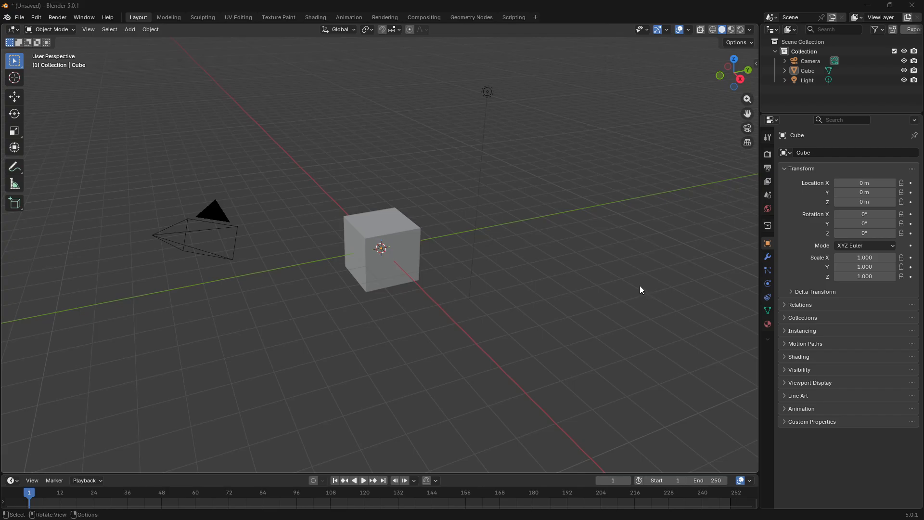
# Show the Succession add-on's Pipeline Bridge panel in Blender's 3D viewport to check its connection status.
pyautogui.hotkey('alt', 'Tab')
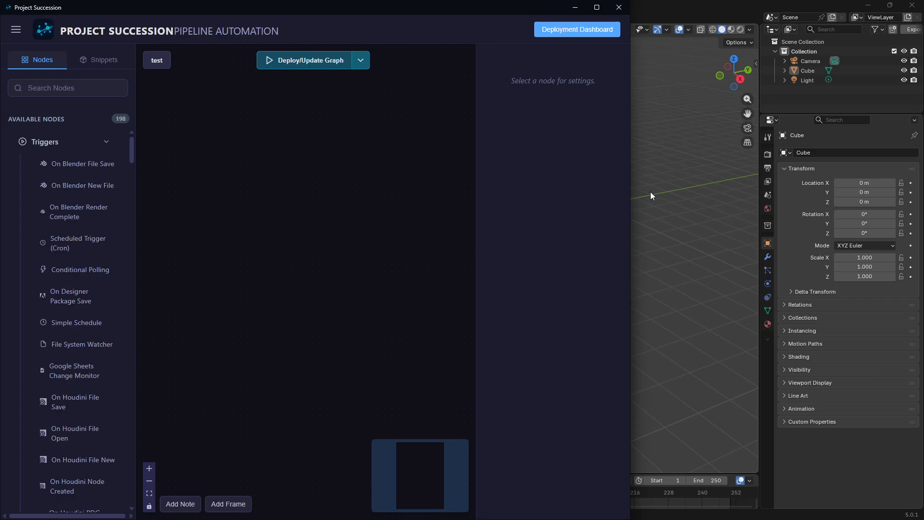
pyautogui.click(756, 64)
pyautogui.click(752, 247)
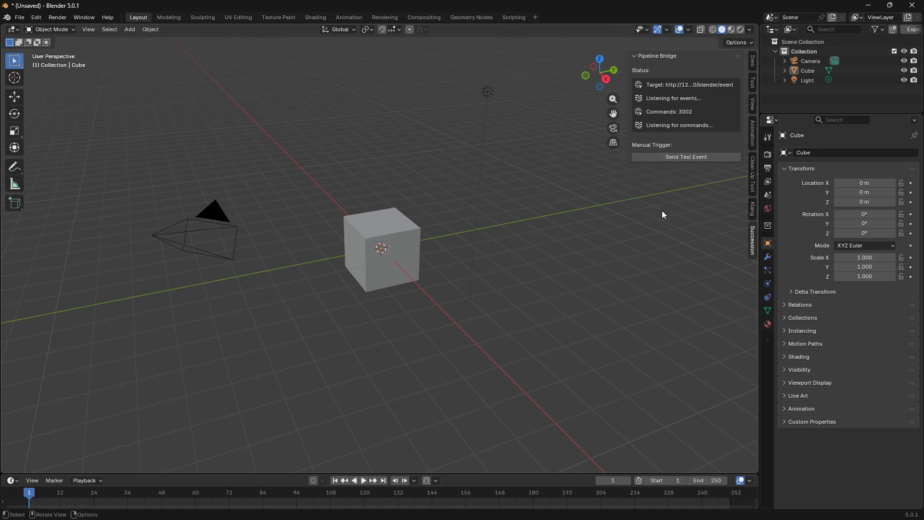
pyautogui.click(753, 243)
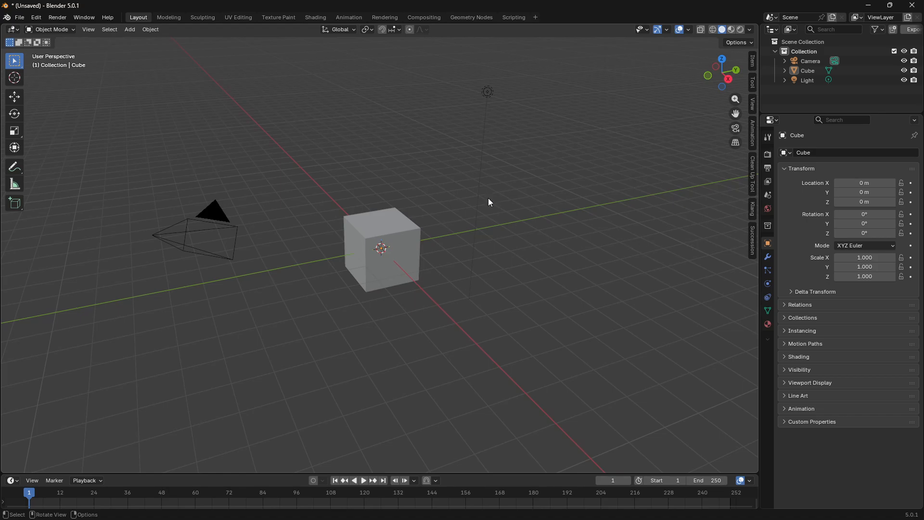
pyautogui.click(753, 243)
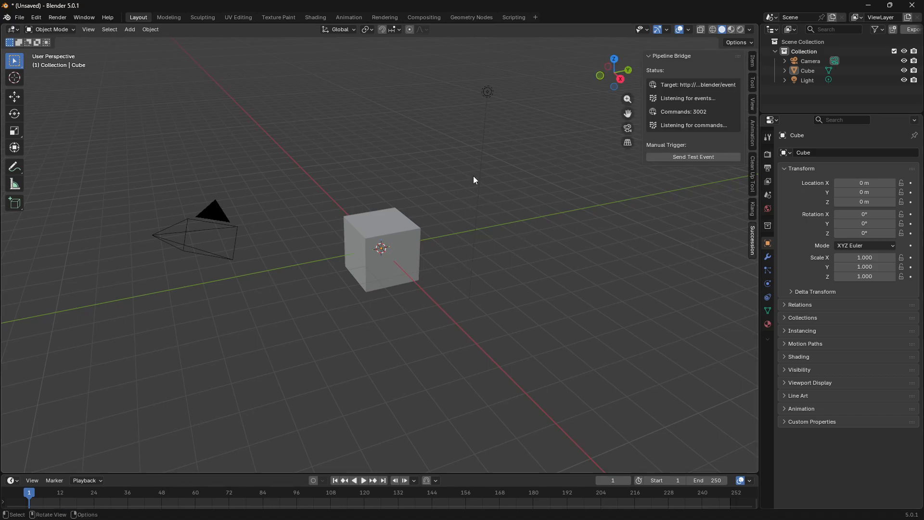
pyautogui.click(528, 230)
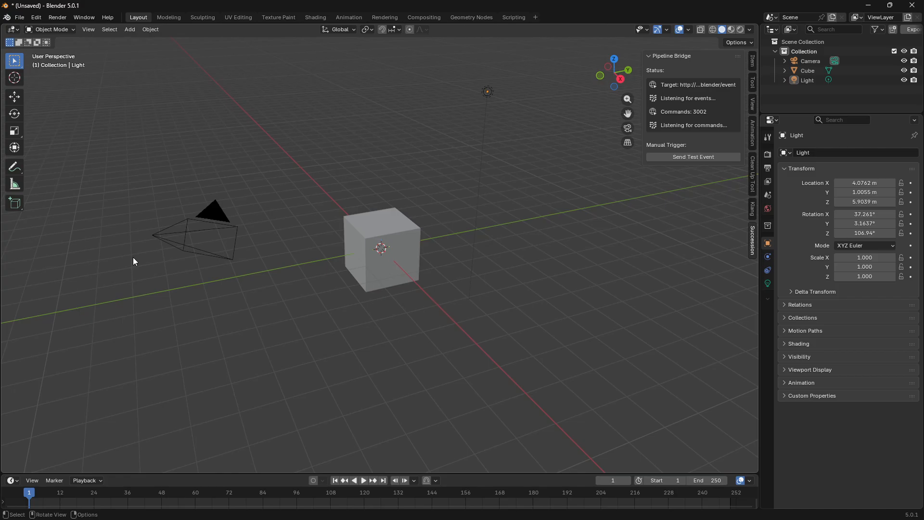
# Switch to Project Succession and add an On Blender New File trigger node to the test graph.
pyautogui.hotkey('alt', 'Tab')
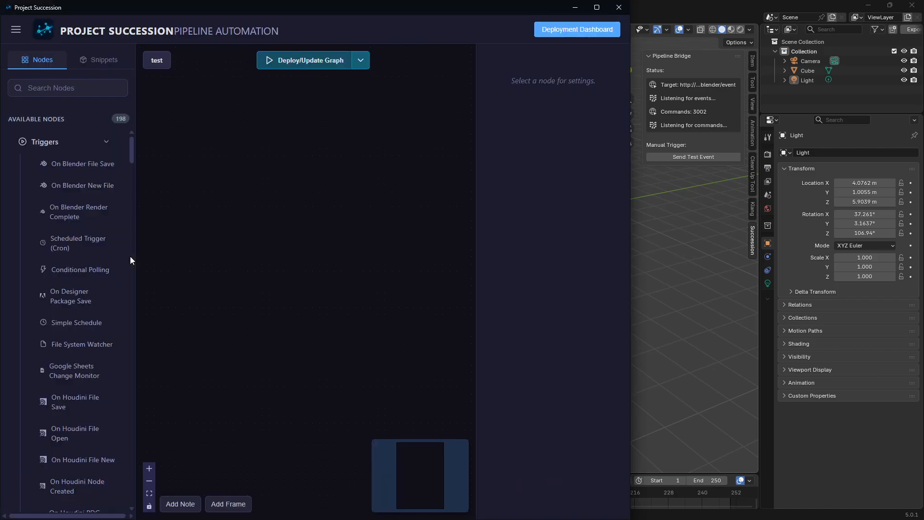
pyautogui.rightClick(283, 125)
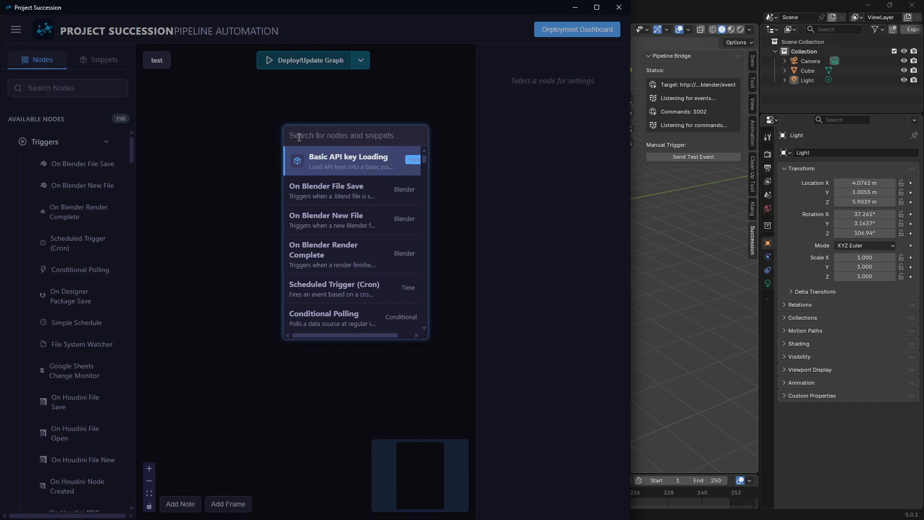
pyautogui.write('blend')
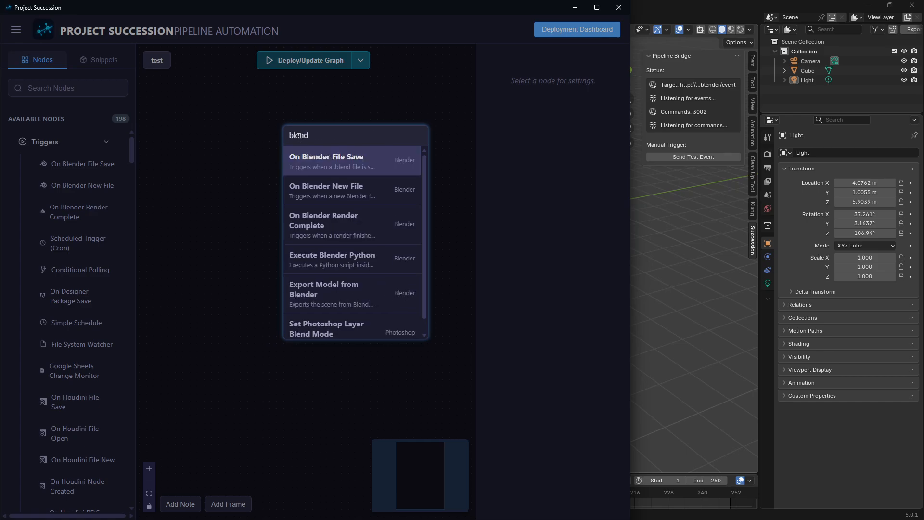
pyautogui.press('Down')
pyautogui.press('Return')
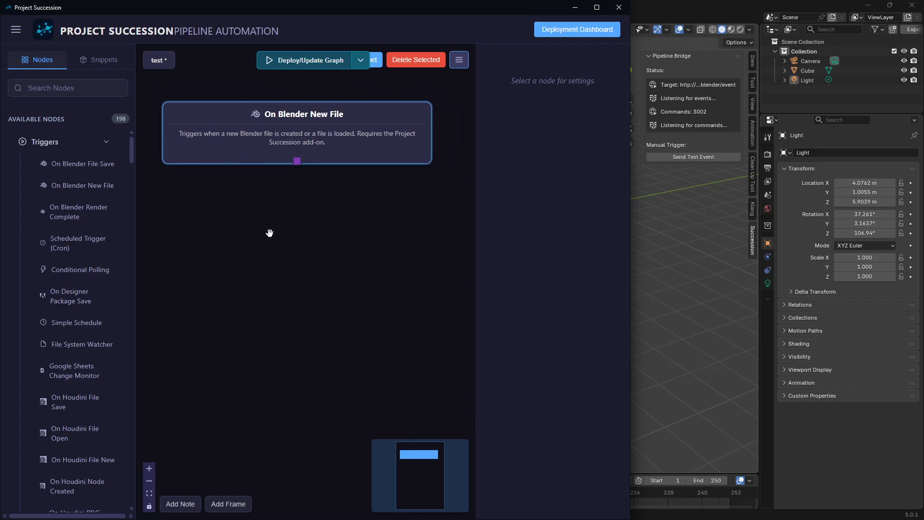
# Add an Execute Blender Python node below the trigger and connect the On Blender New File output to its input.
pyautogui.press('Tab')
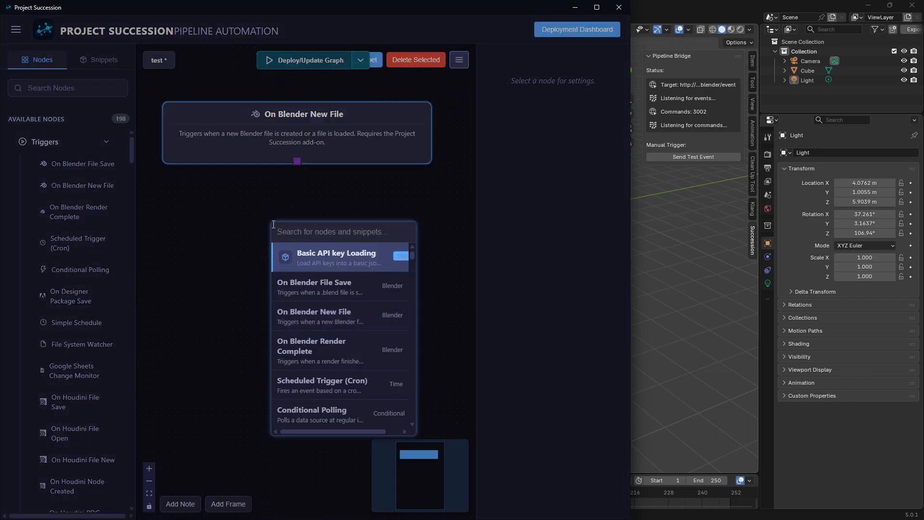
pyautogui.write('Execute B')
pyautogui.press('Return')
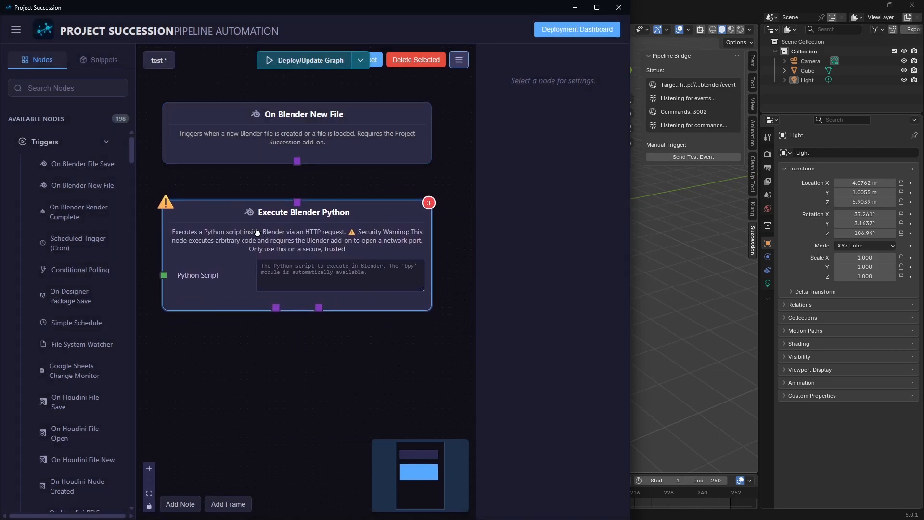
pyautogui.moveTo(297, 161); pyautogui.dragTo(297, 204)
pyautogui.click(266, 380)
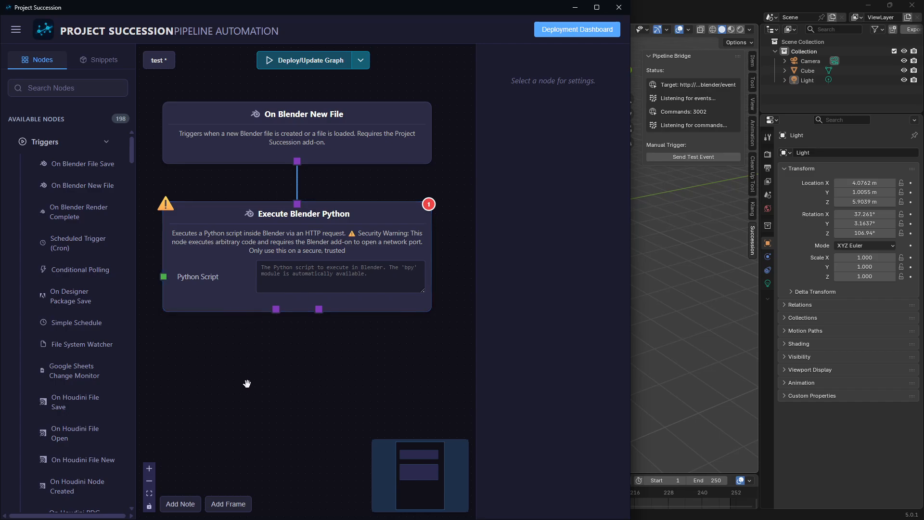
pyautogui.click(300, 130)
pyautogui.click(234, 233)
pyautogui.click(284, 360)
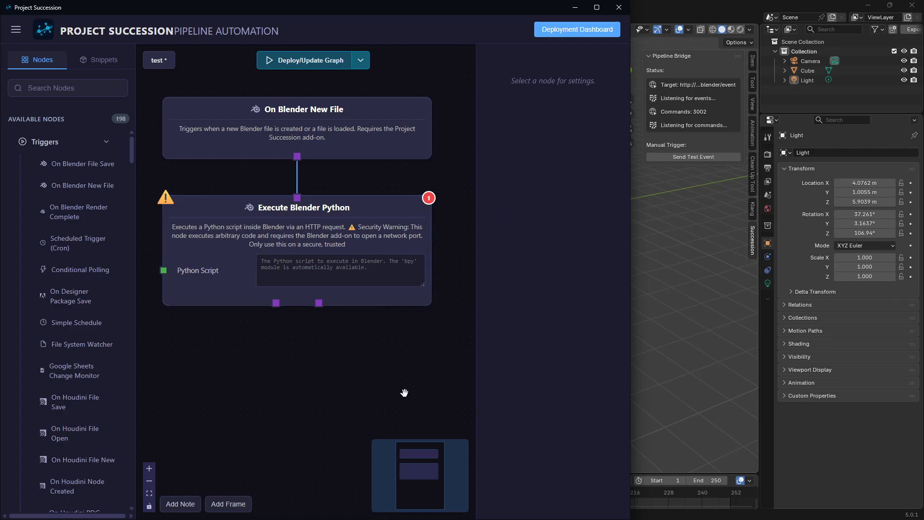
pyautogui.scroll(-3, 404, 392)
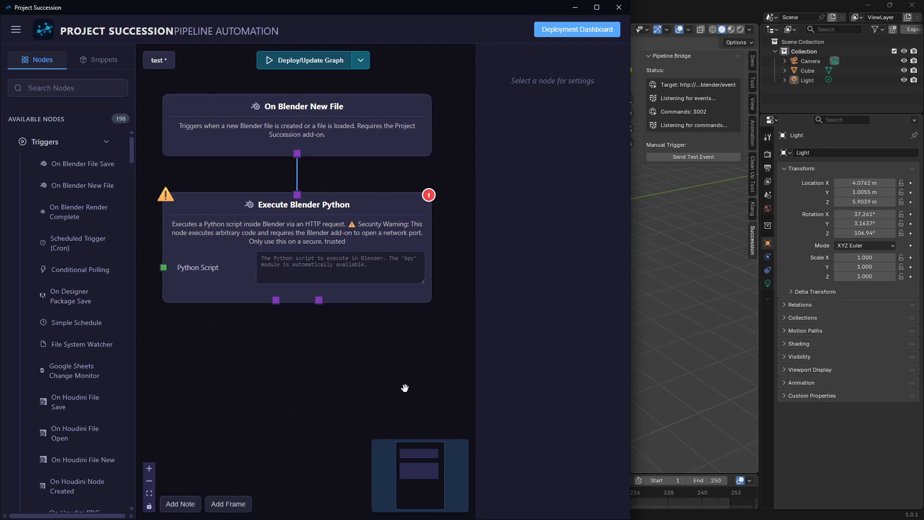
pyautogui.scroll(-1, 377, 371)
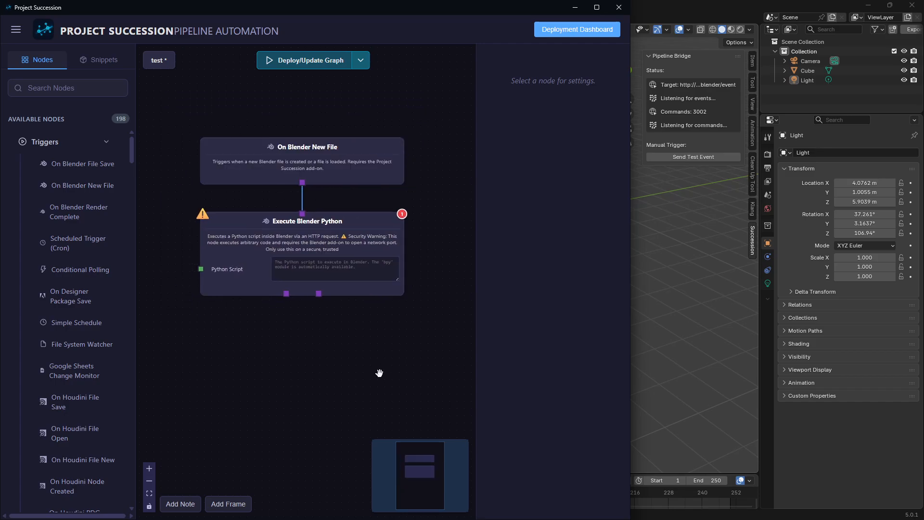
pyautogui.scroll(1, 346, 356)
pyautogui.moveTo(314, 336); pyautogui.dragTo(313, 341)
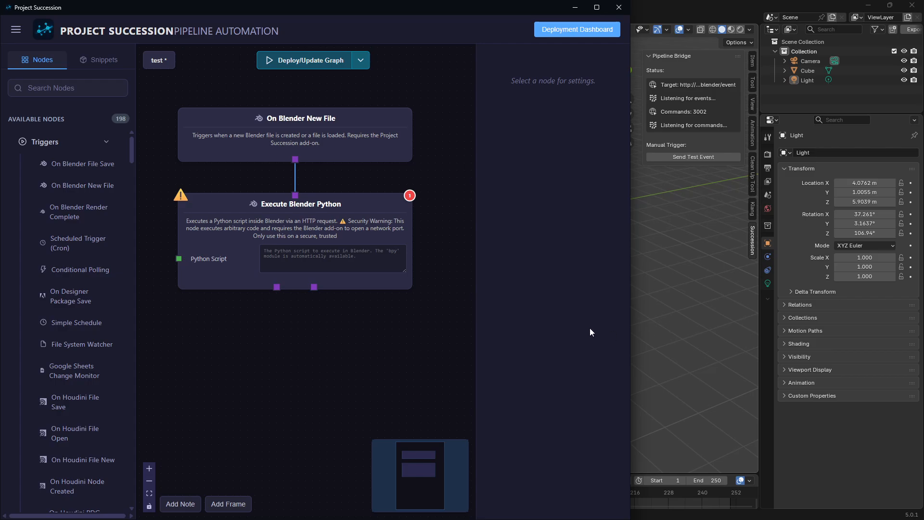
# Paste the script that removes the collection named "Collection" and its objects into the Execute Blender Python node.
pyautogui.click(275, 267)
pyautogui.hotkey('ctrl', 'v')
pyautogui.click(285, 319)
# Open the Execute Blender Python node's settings and enlarge the script area to review the full Python script.
pyautogui.click(240, 250)
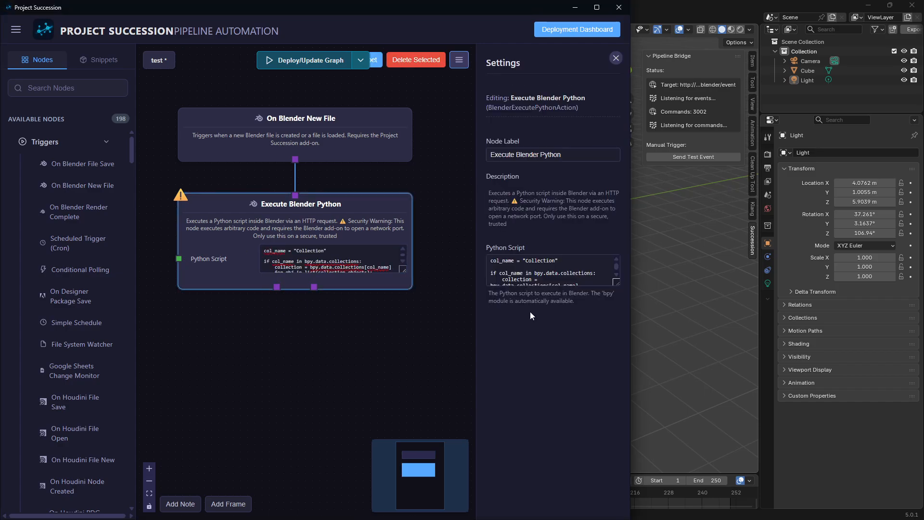
pyautogui.moveTo(611, 284); pyautogui.dragTo(615, 378)
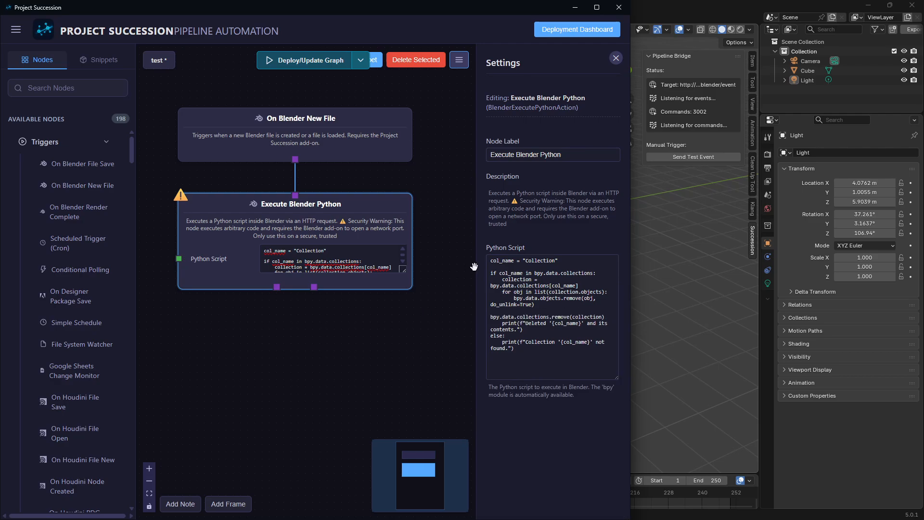
pyautogui.moveTo(476, 268); pyautogui.dragTo(382, 270)
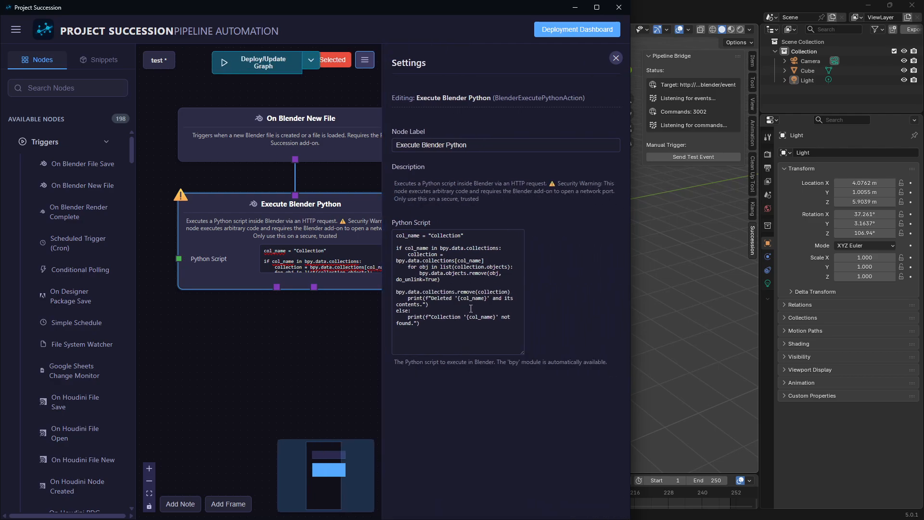
pyautogui.moveTo(524, 354); pyautogui.dragTo(613, 345)
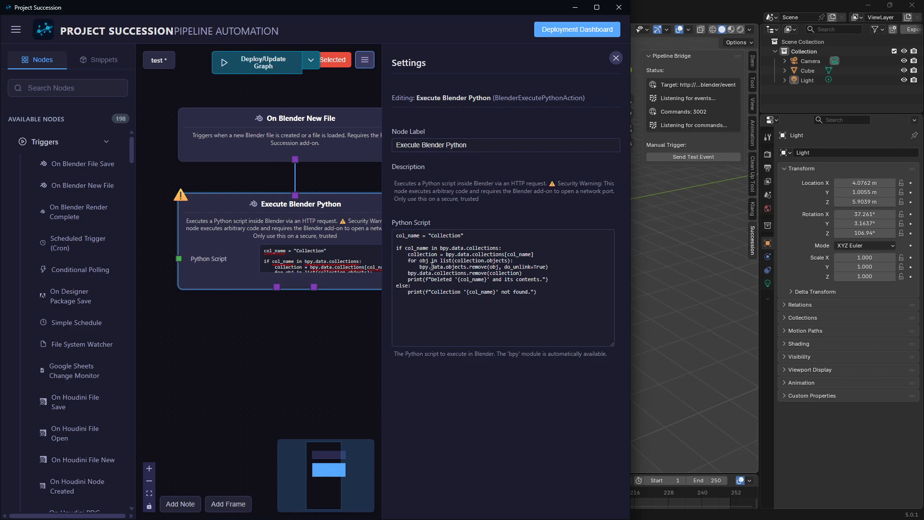
pyautogui.click(540, 268)
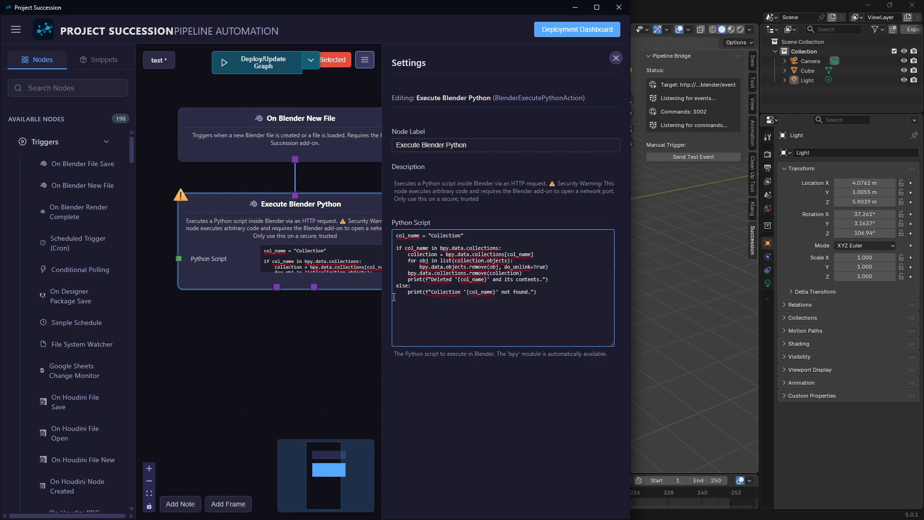
pyautogui.moveTo(383, 293); pyautogui.dragTo(511, 301)
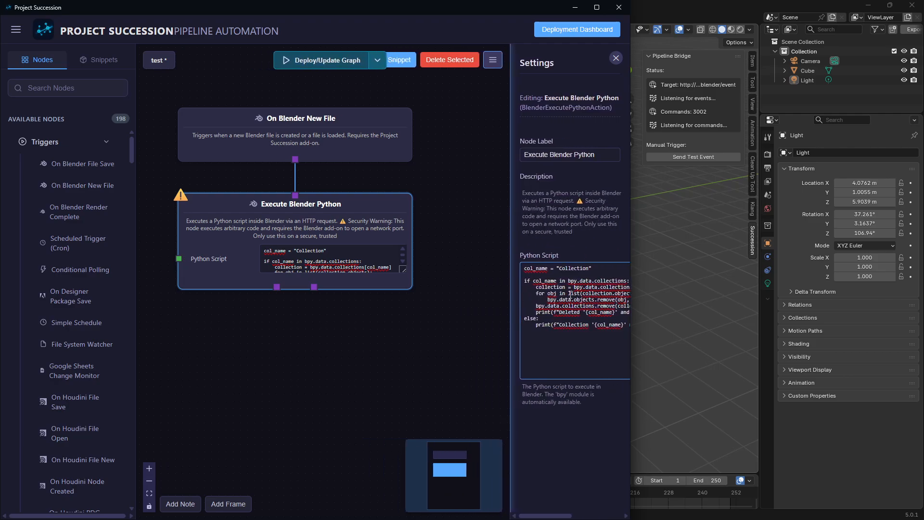
pyautogui.click(321, 346)
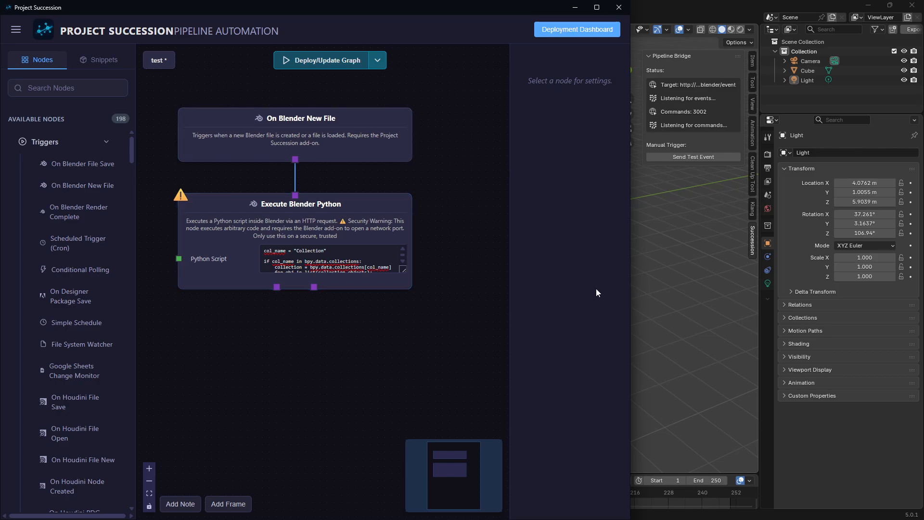
# Deploy the test graph, check its status in the Deployment Dashboard, and return to the work area.
pyautogui.click(281, 61)
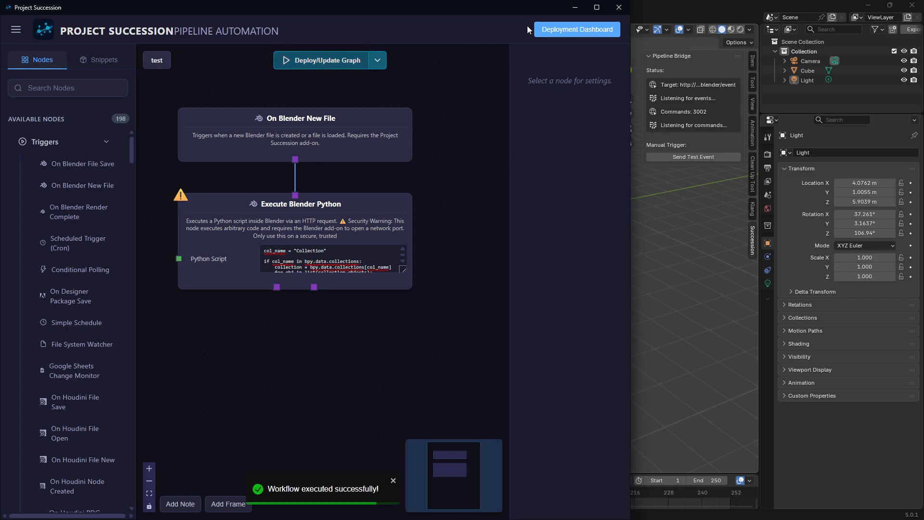
pyautogui.click(582, 30)
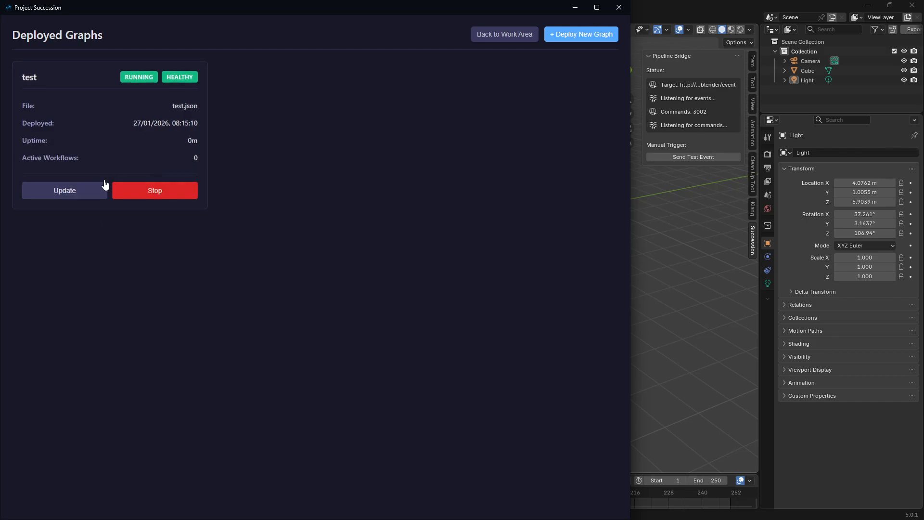
pyautogui.click(516, 44)
pyautogui.scroll(-3, 268, 361)
pyautogui.scroll(2, 287, 403)
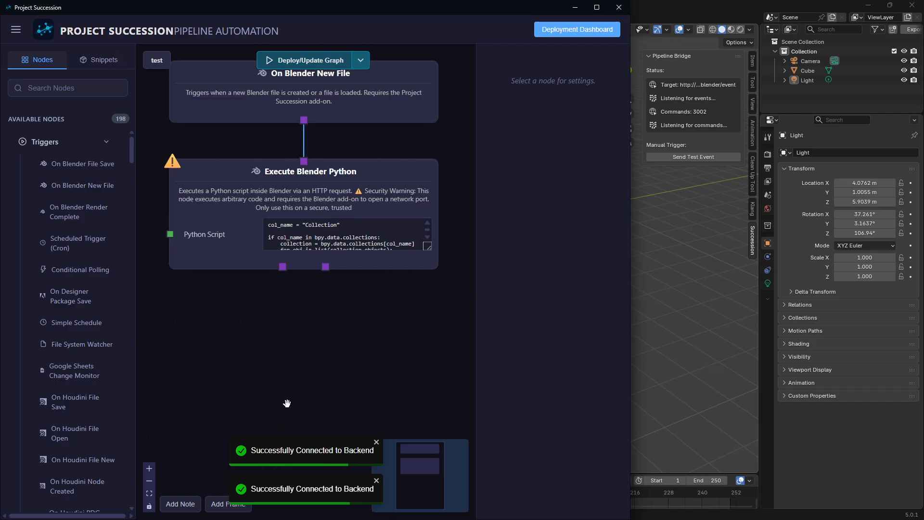
# Switch to Blender and test the deployed graph by creating a new General file twice, discarding the unsaved scene.
pyautogui.click(665, 369)
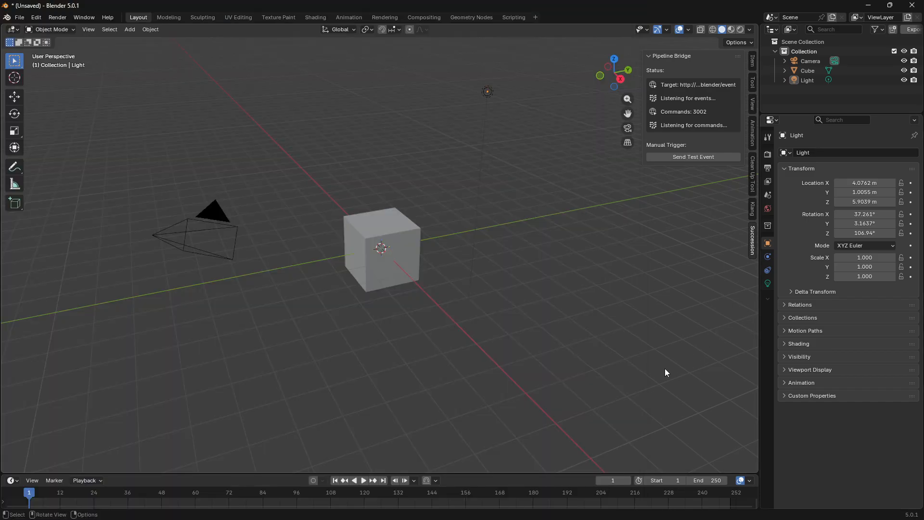
pyautogui.hotkey('ctrl', 'n')
pyautogui.click(538, 200)
pyautogui.click(482, 278)
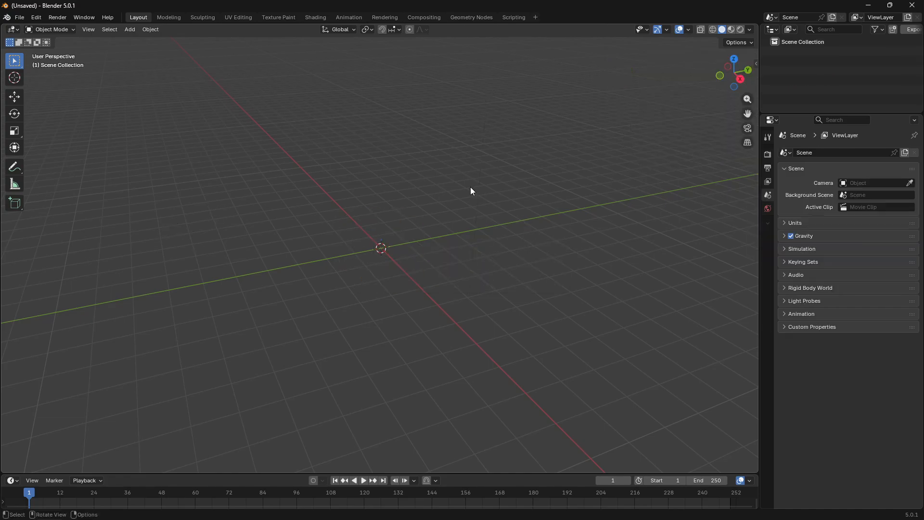
pyautogui.hotkey('ctrl', 'n')
pyautogui.click(448, 144)
# Restore the Blender window from full screen and resize it to sit beside the Project Succession window.
pyautogui.moveTo(452, 7); pyautogui.dragTo(441, 258)
pyautogui.moveTo(288, 255); pyautogui.dragTo(922, 3)
pyautogui.click(698, 214)
pyautogui.moveTo(687, 260); pyautogui.dragTo(687, 519)
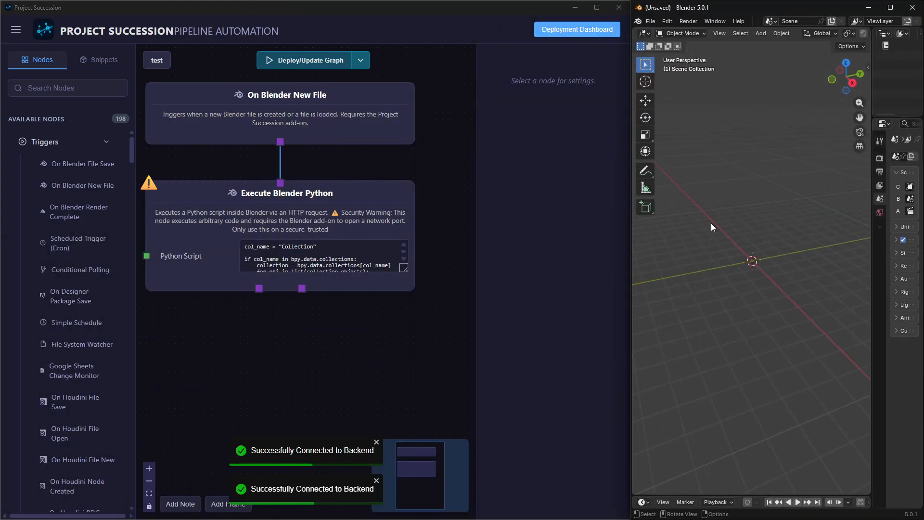
# Switch to Blender and create a new General file twice to test the deployed graph beside the Project Succession window.
pyautogui.moveTo(227, 344); pyautogui.dragTo(243, 356)
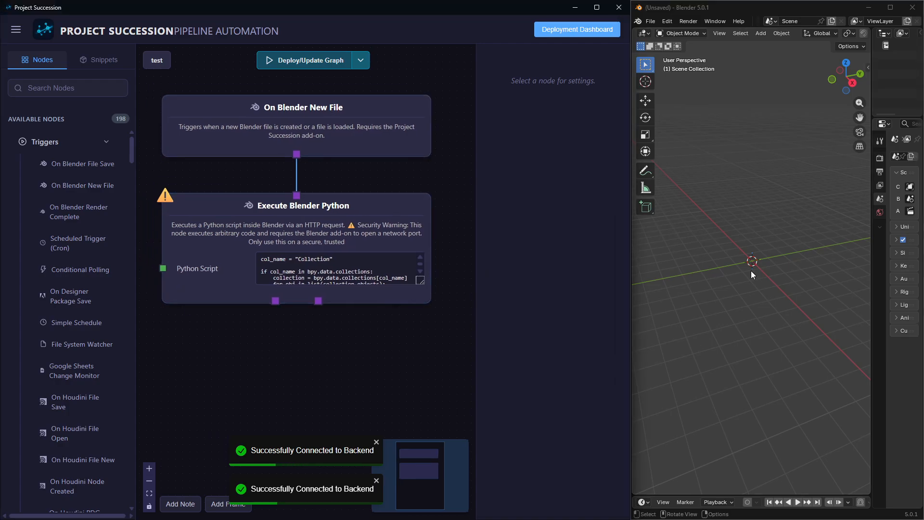
pyautogui.click(723, 291)
pyautogui.hotkey('ctrl', 'n')
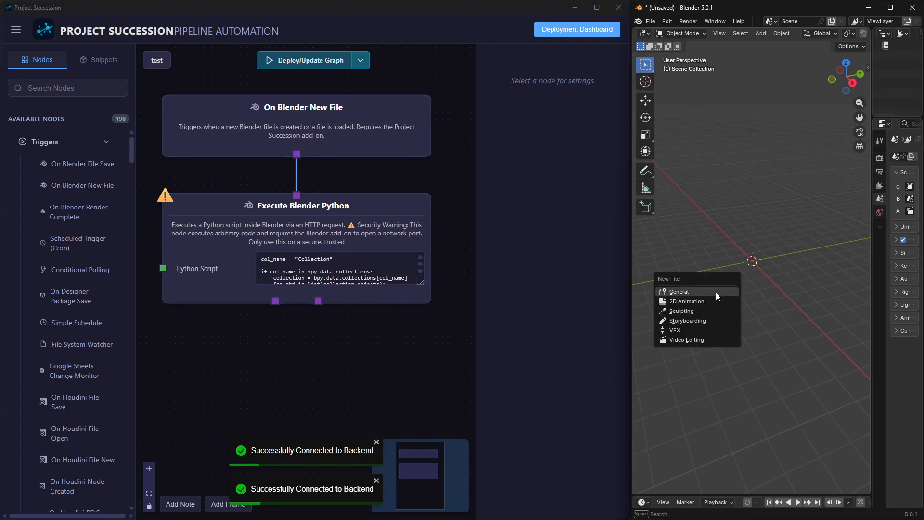
pyautogui.click(715, 293)
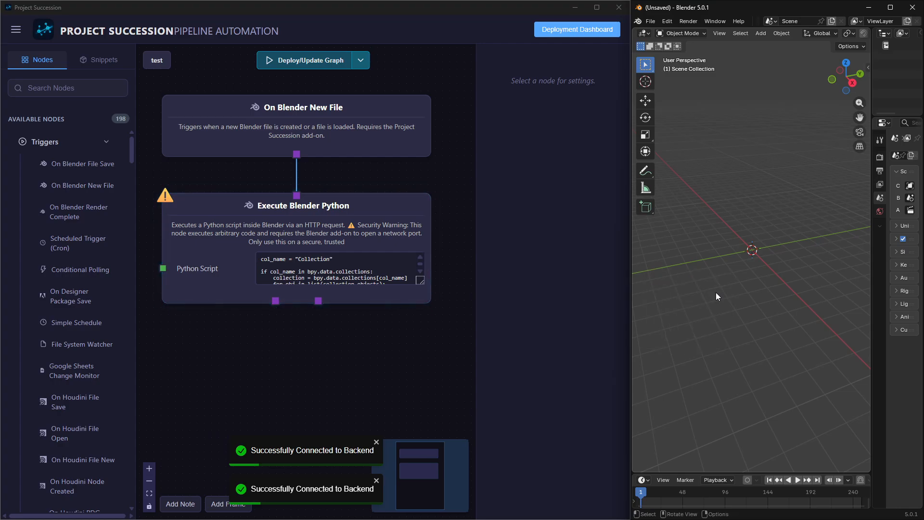
pyautogui.hotkey('ctrl', 'n')
pyautogui.click(715, 293)
# Open the Execute Blender Python node's settings, enlarge the script area to review the code, and close the settings.
pyautogui.click(351, 299)
pyautogui.moveTo(617, 282); pyautogui.dragTo(618, 403)
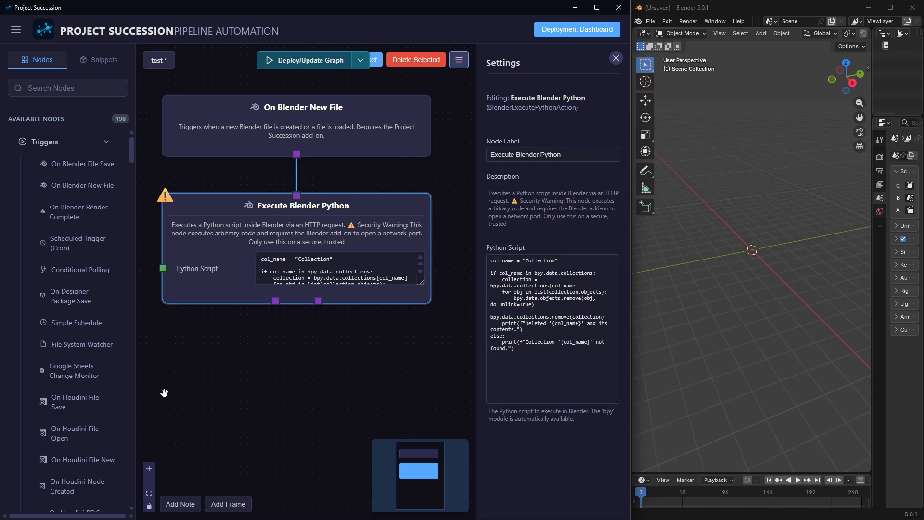
pyautogui.click(255, 388)
pyautogui.scroll(-2, 255, 388)
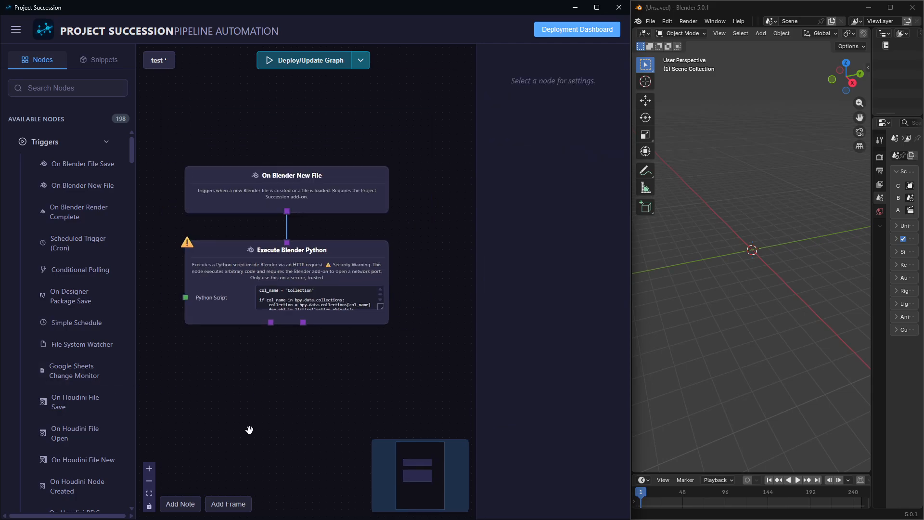
pyautogui.click(253, 312)
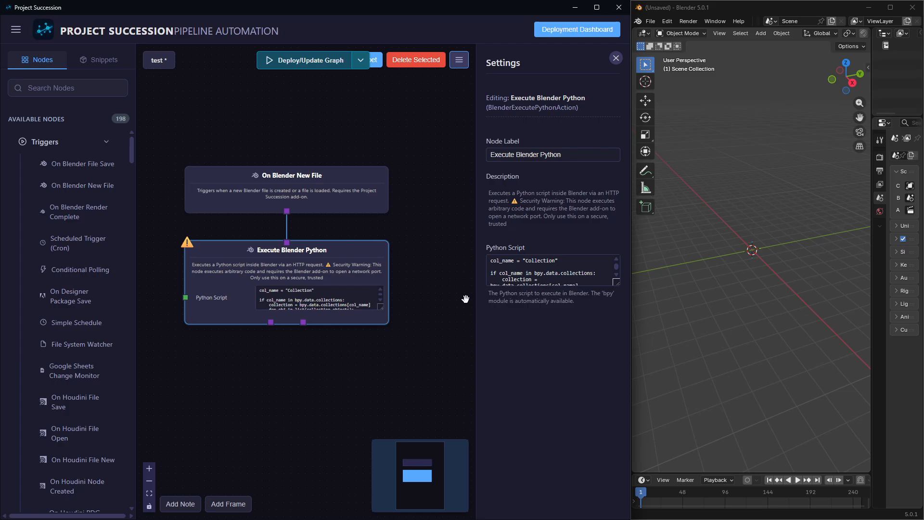
pyautogui.moveTo(332, 376); pyautogui.dragTo(312, 309)
pyautogui.click(319, 322)
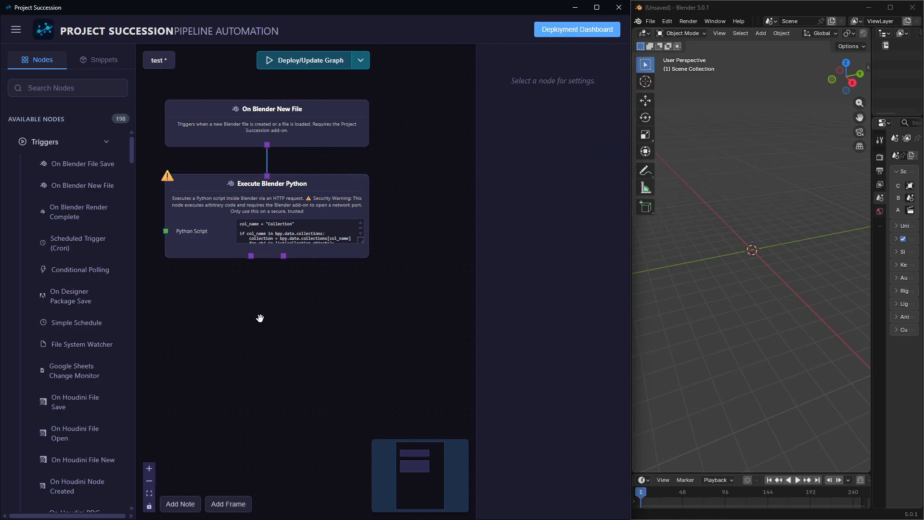
# Search for "blender" in the canvas node search, browse the matching Blender nodes, and close the search without adding any.
pyautogui.moveTo(343, 298); pyautogui.dragTo(301, 310)
pyautogui.doubleClick(300, 314)
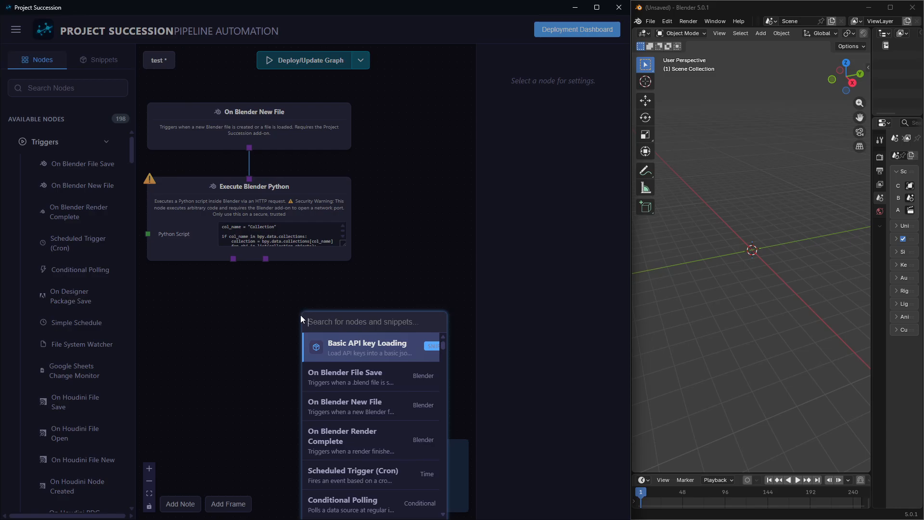
pyautogui.write('blender')
pyautogui.press('Down')
pyautogui.press('Down')
pyautogui.press('Down')
pyautogui.press('Up')
pyautogui.press('Down')
pyautogui.press('Down')
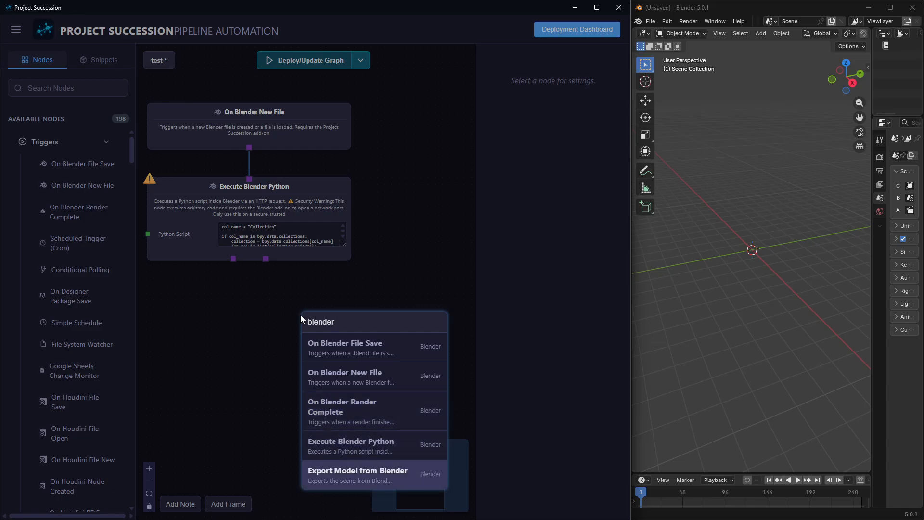
pyautogui.press('Up')
pyautogui.press('Down')
pyautogui.press('Up')
pyautogui.press('Up')
pyautogui.press('Up')
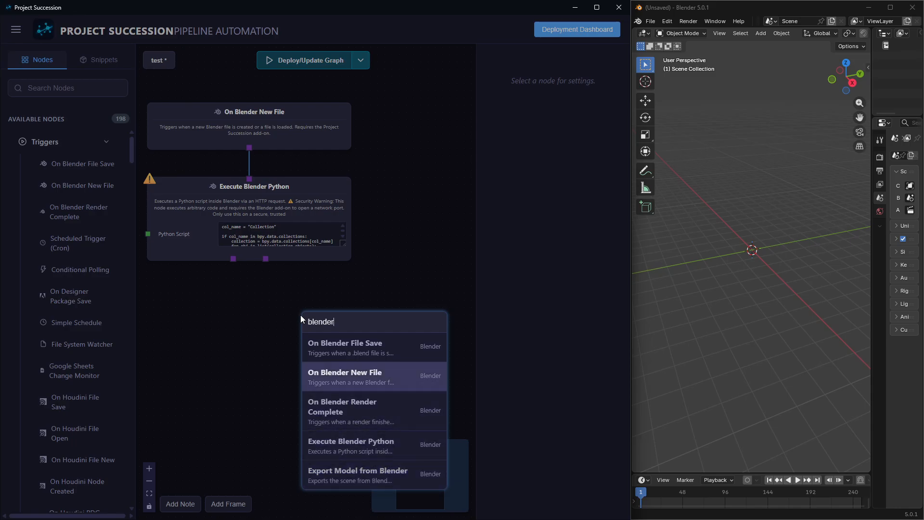
pyautogui.press('Down')
pyautogui.press('Down')
pyautogui.press('Up')
pyautogui.press('Up')
pyautogui.press('Up')
pyautogui.press('Down')
pyautogui.press('Down')
pyautogui.press('Down')
pyautogui.press('Down')
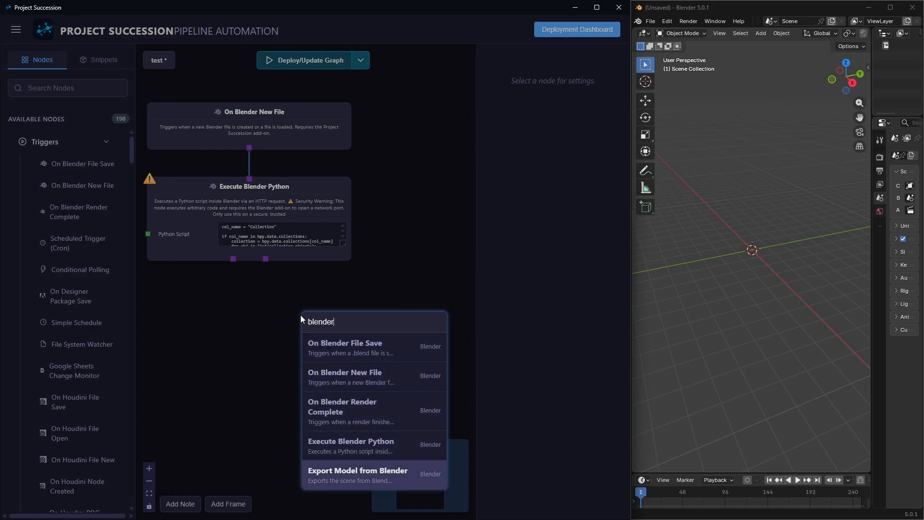
pyautogui.press('Up')
pyautogui.click(275, 299)
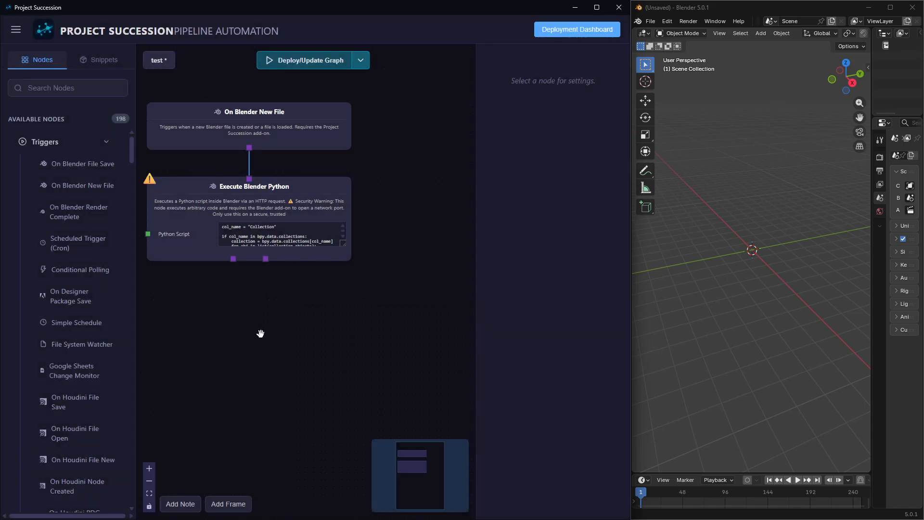
# Move the On Blender New File and Execute Blender Python nodes higher on the canvas, keeping them close together.
pyautogui.scroll(3, 255, 327)
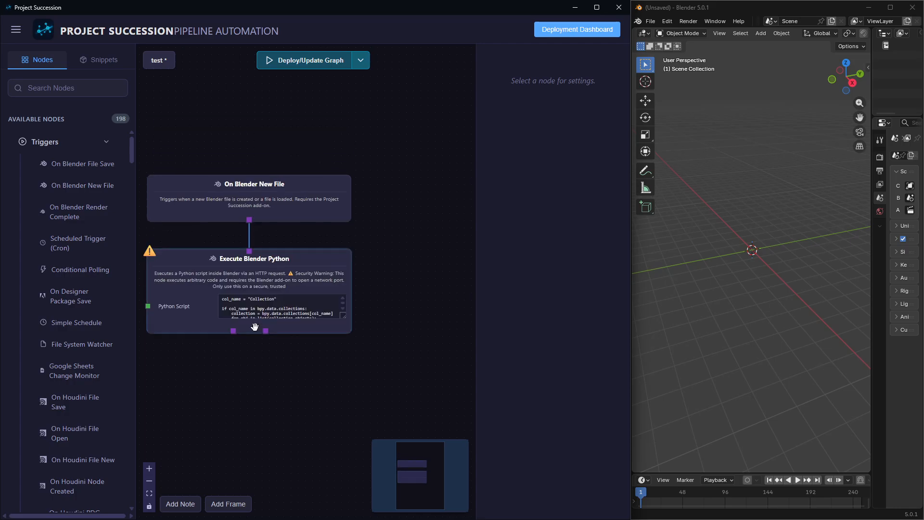
pyautogui.click(169, 273)
pyautogui.click(275, 395)
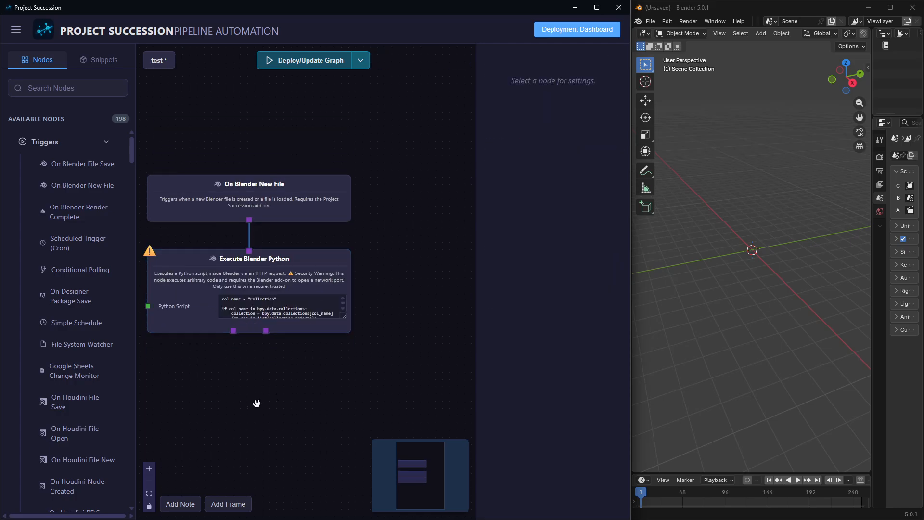
pyautogui.moveTo(219, 203); pyautogui.dragTo(212, 128)
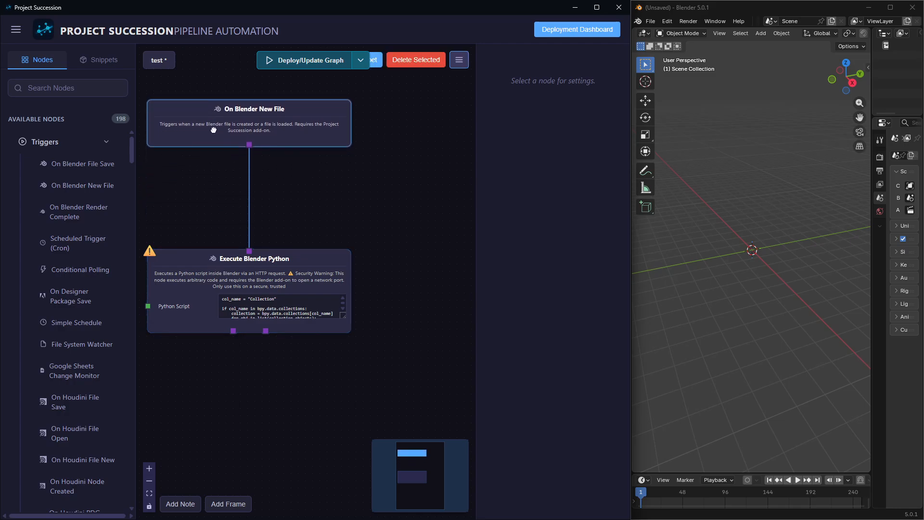
pyautogui.moveTo(198, 298); pyautogui.dragTo(205, 232)
pyautogui.click(171, 338)
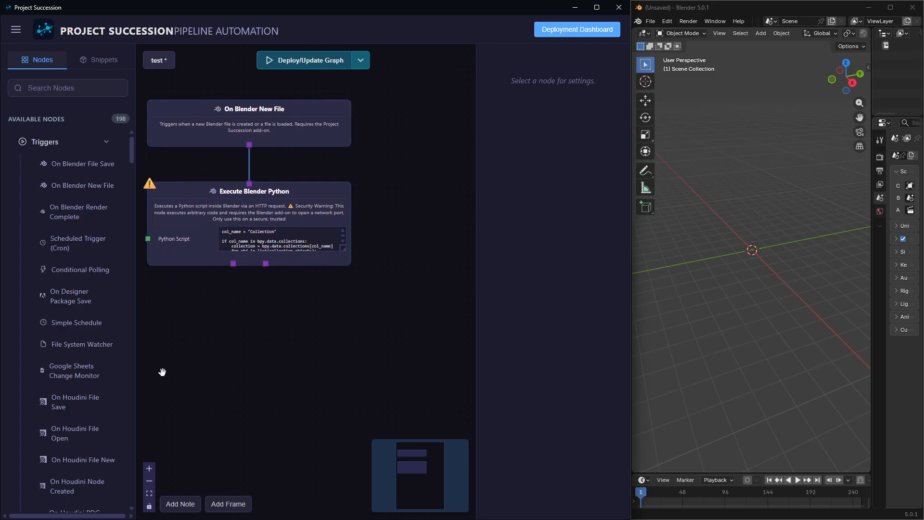
# Look at the snippets library, return to the available nodes, and collapse the Triggers category to show the action nodes.
pyautogui.scroll(-10, 70, 231)
pyautogui.scroll(10, 67, 241)
pyautogui.click(92, 68)
pyautogui.click(39, 60)
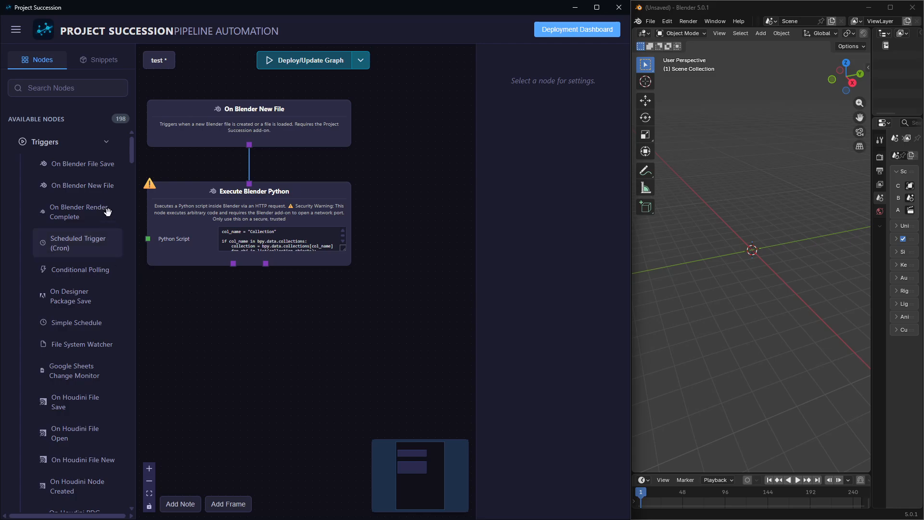
pyautogui.click(61, 142)
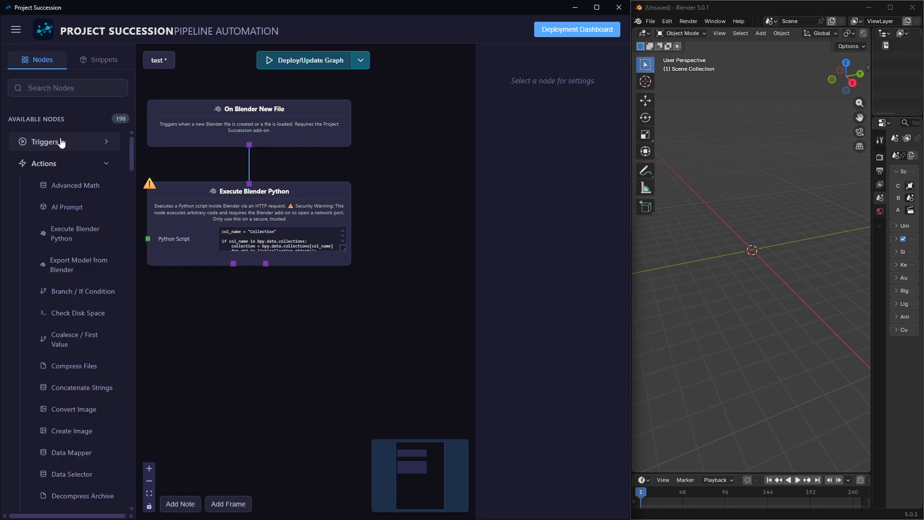
# Search the node library for "maya" and try out an Execute Maya Python node below the graph, then delete it.
pyautogui.write('maya')
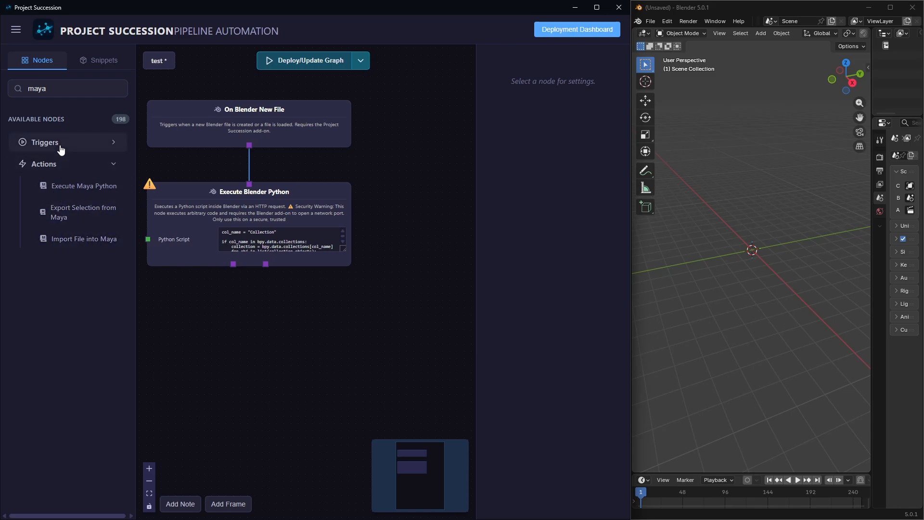
pyautogui.moveTo(72, 186); pyautogui.dragTo(324, 366)
pyautogui.moveTo(248, 145); pyautogui.dragTo(204, 345)
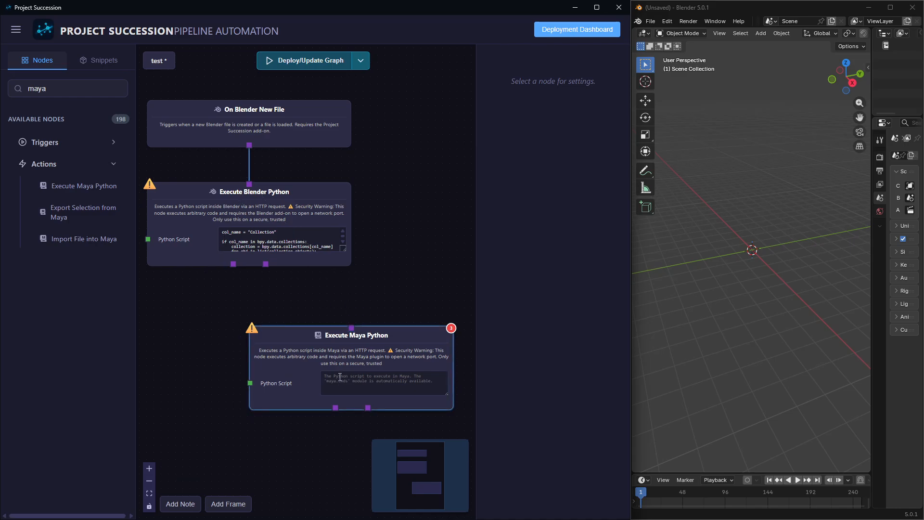
pyautogui.click(324, 352)
pyautogui.press('Delete')
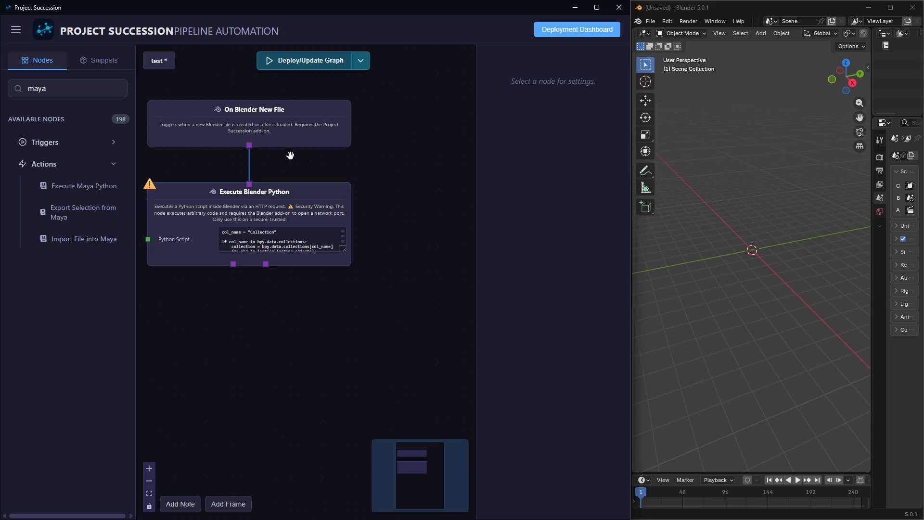
# Switch to the Blender window.
pyautogui.moveTo(329, 305); pyautogui.dragTo(346, 309)
pyautogui.click(787, 293)
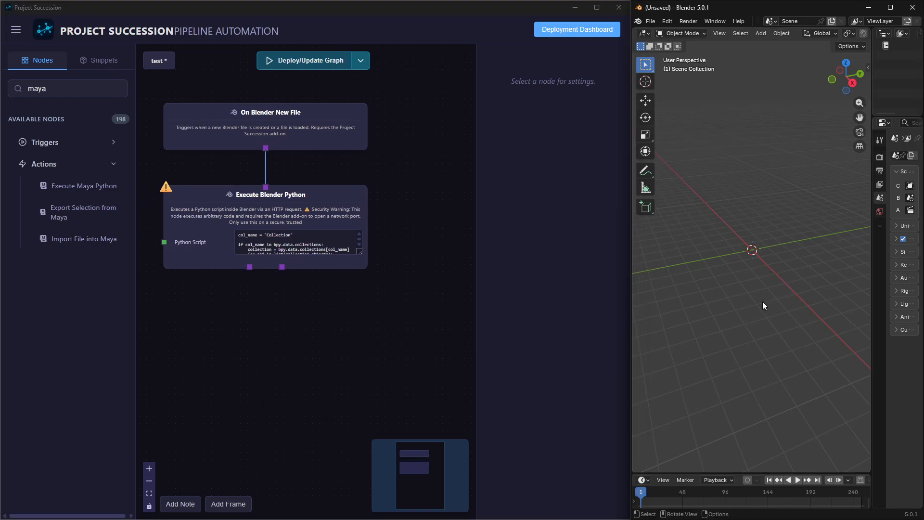